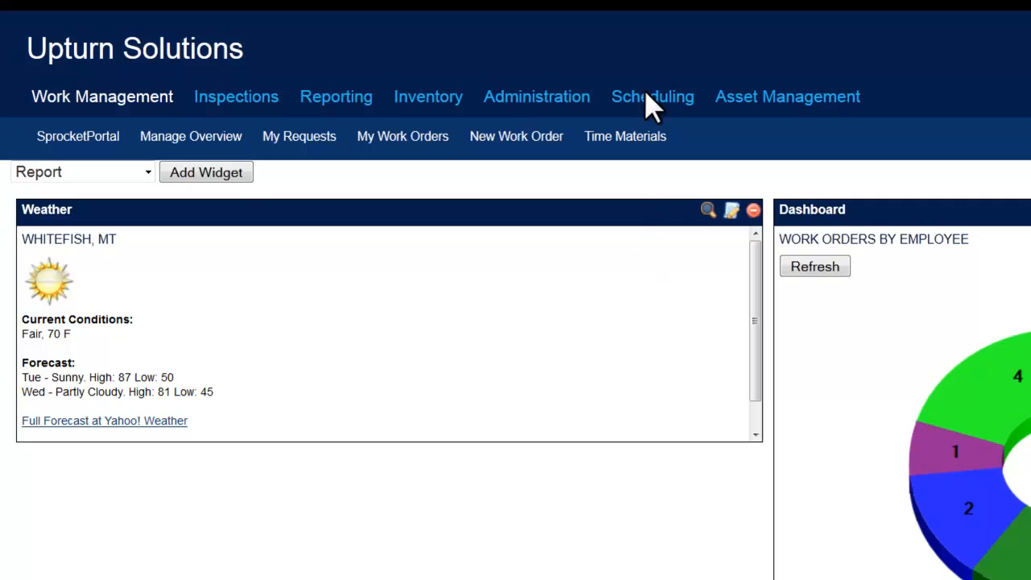
Go to Scheduling > PM Projects to list the existing preventive maintenance projects
{"action": "left_click", "coordinate": [651, 101]}
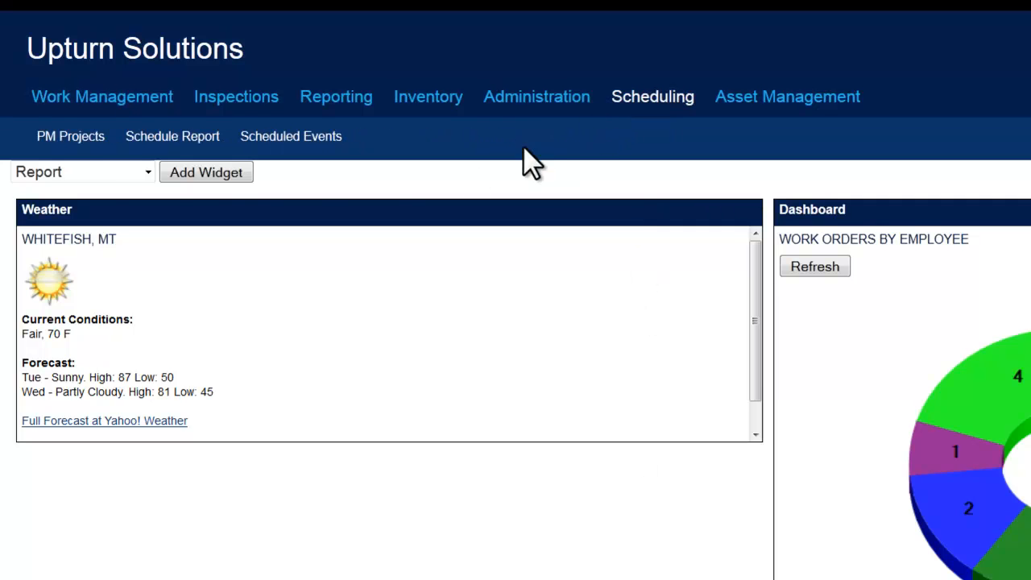
{"action": "left_click", "coordinate": [70, 139]}
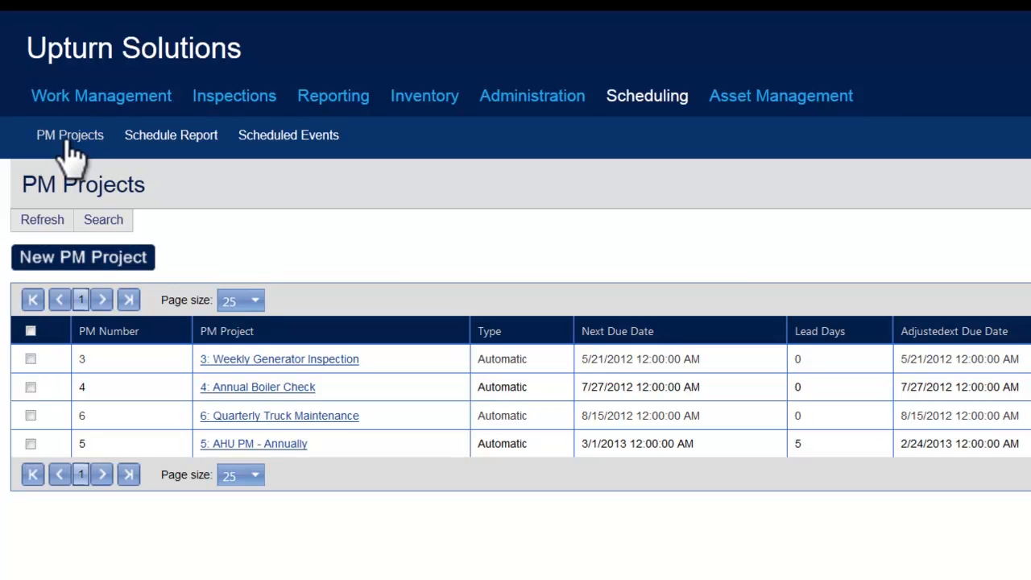
Create a new PM project named 'Weekly Snow Removal' with the same text as its long description
{"action": "left_click", "coordinate": [84, 257]}
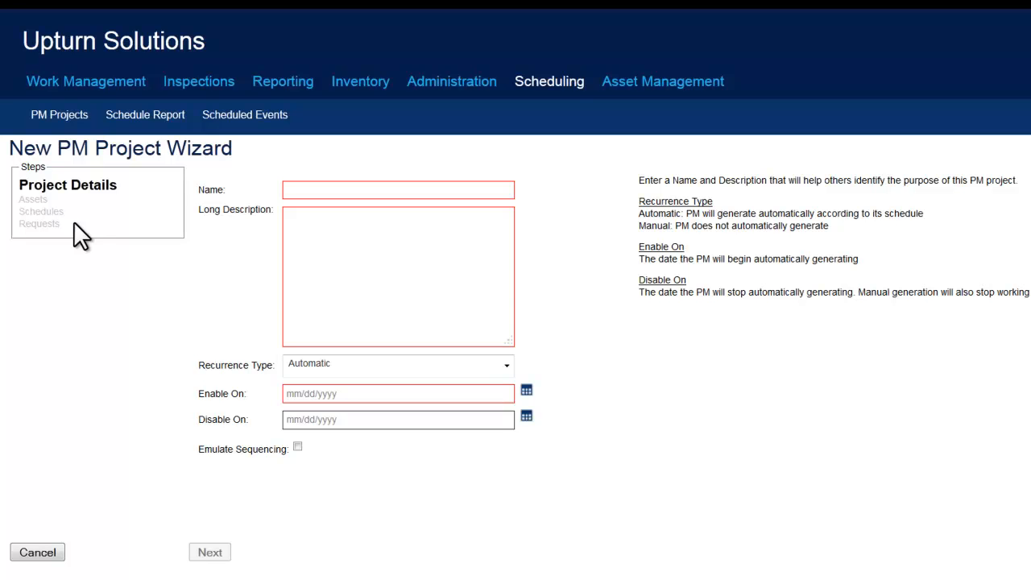
{"action": "left_click", "coordinate": [366, 198]}
{"action": "type", "text": "Weekly Snow Removal"}
{"action": "triple_click", "coordinate": [368, 192]}
{"action": "key", "text": "ctrl+c"}
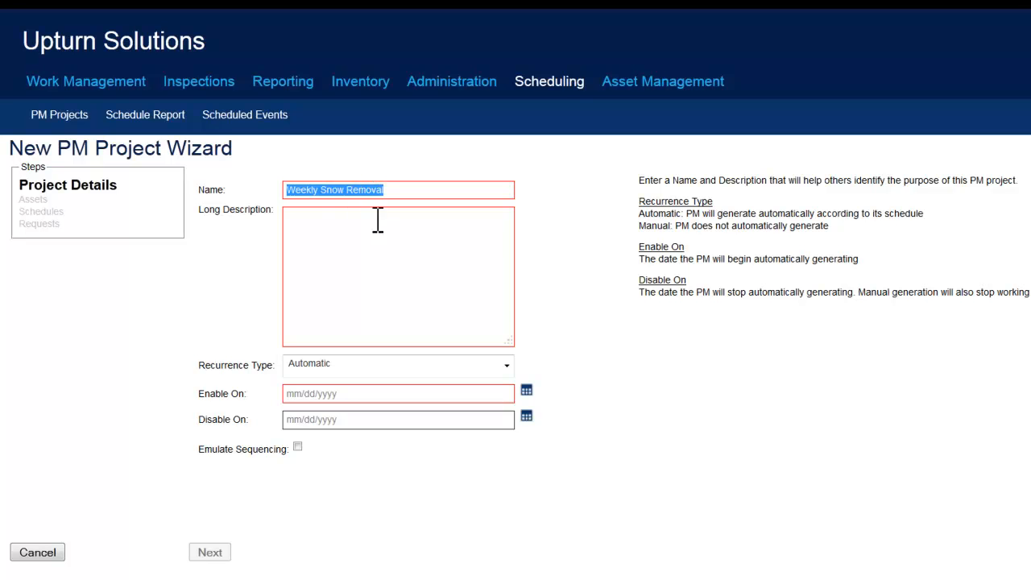
{"action": "left_click", "coordinate": [377, 225]}
{"action": "key", "text": "ctrl+v"}
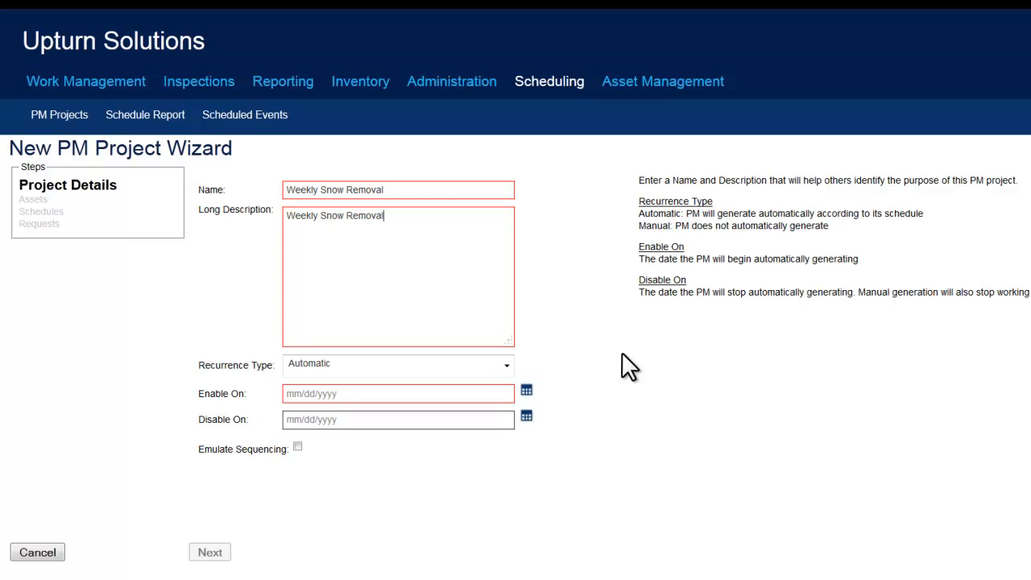
Set Enable On to 05/15/2012 and continue to the Assets step
{"action": "left_click", "coordinate": [437, 392]}
{"action": "type", "text": "05/15/2012"}
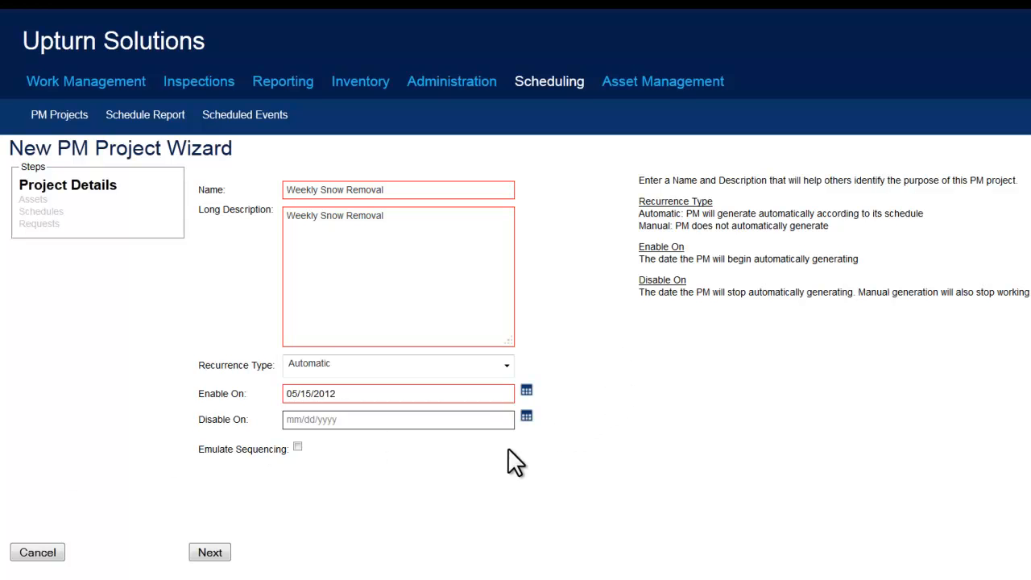
{"action": "left_click", "coordinate": [211, 553]}
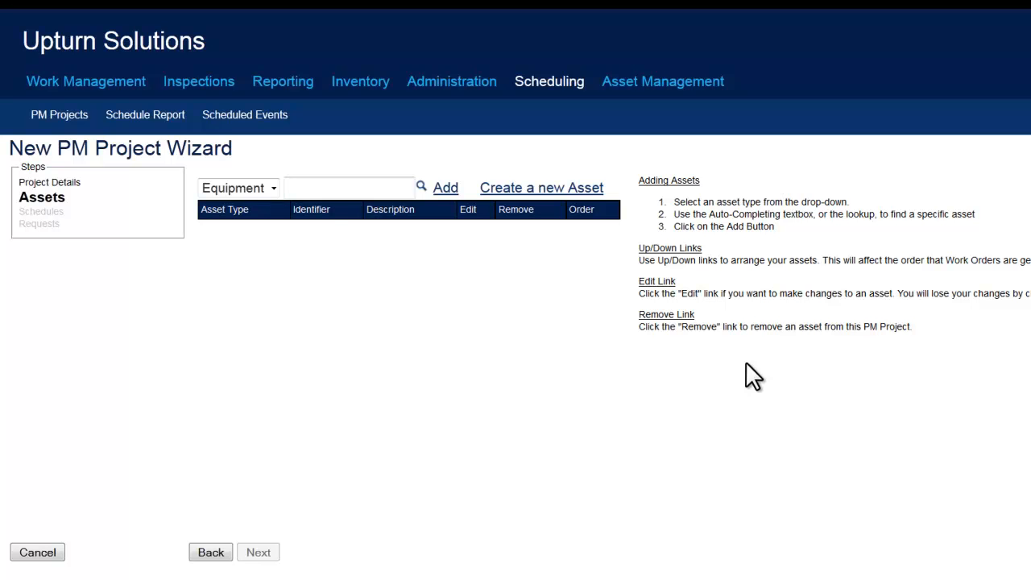
Change the asset type to Location and bring up the location lookup list
{"action": "left_click", "coordinate": [266, 190]}
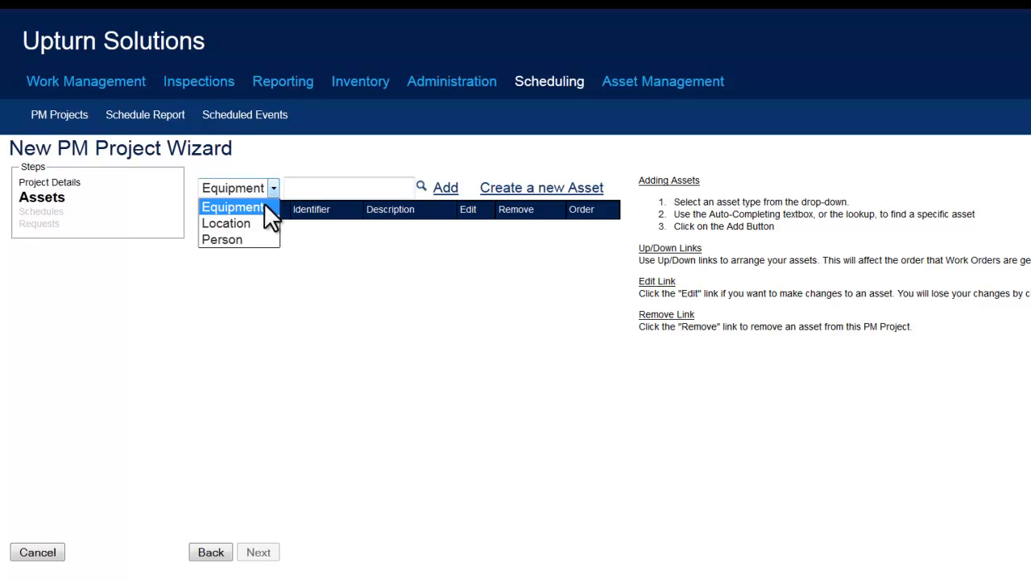
{"action": "left_click", "coordinate": [258, 223]}
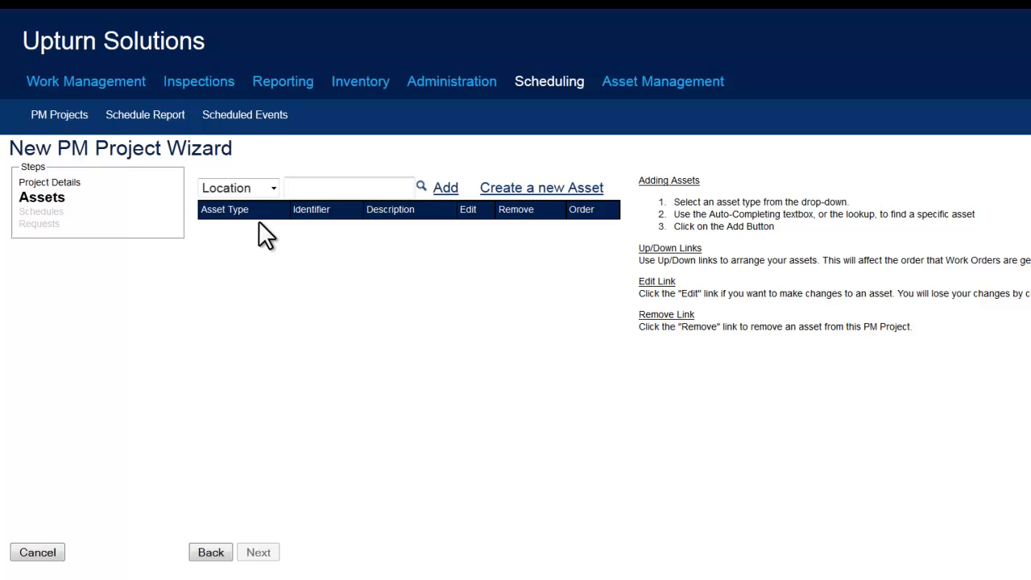
{"action": "left_click", "coordinate": [420, 186]}
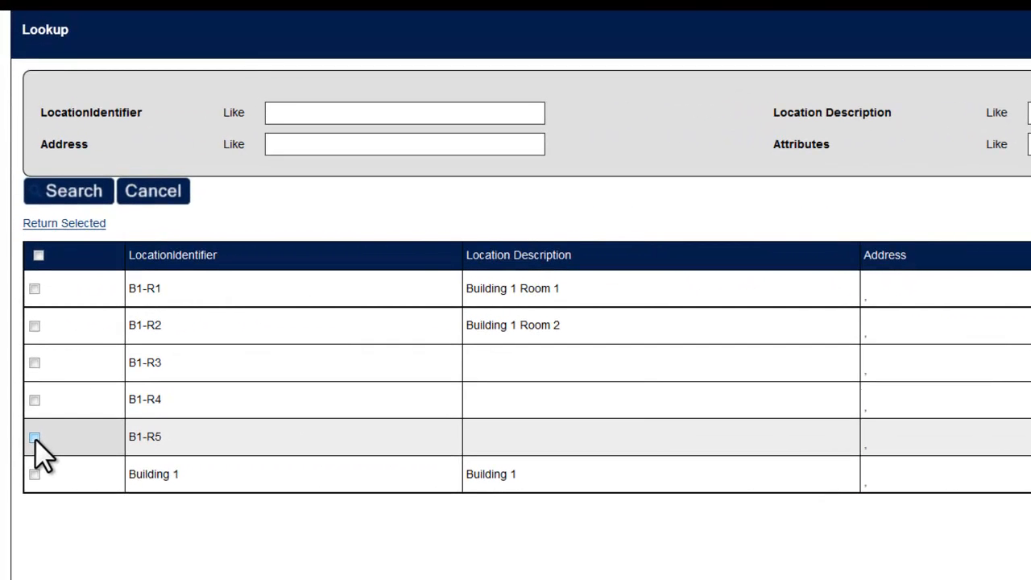
Select locations B1-R5, B1-R4 and B1-R3 and return them to the project's asset list
{"action": "left_click", "coordinate": [35, 438]}
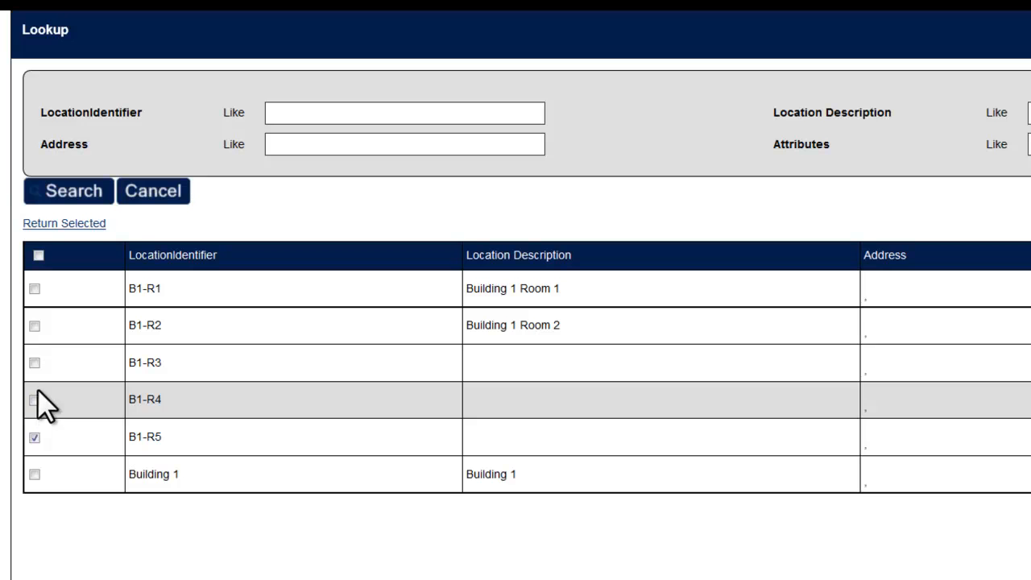
{"action": "left_click", "coordinate": [34, 400]}
{"action": "left_click", "coordinate": [32, 360]}
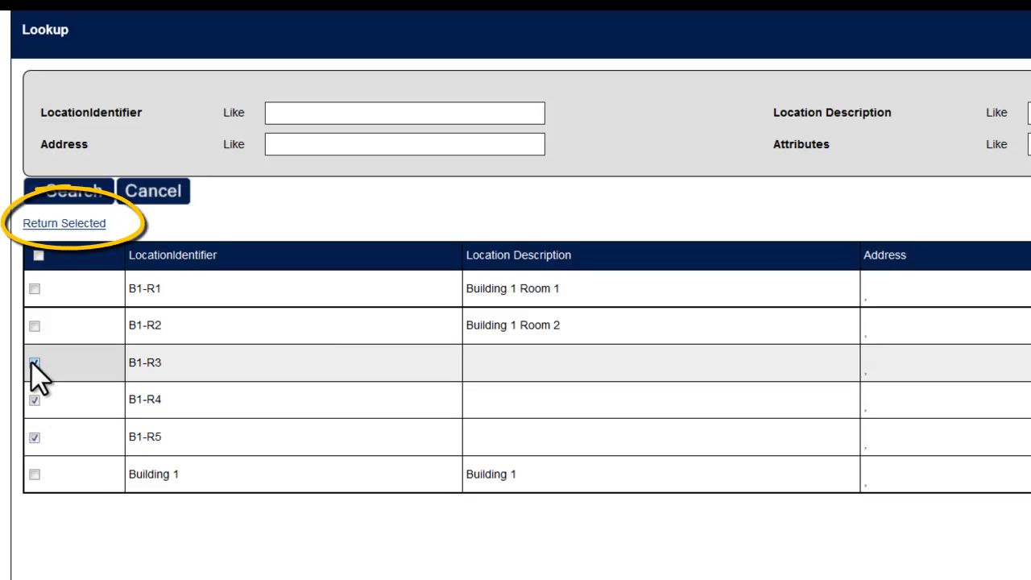
{"action": "left_click", "coordinate": [67, 224]}
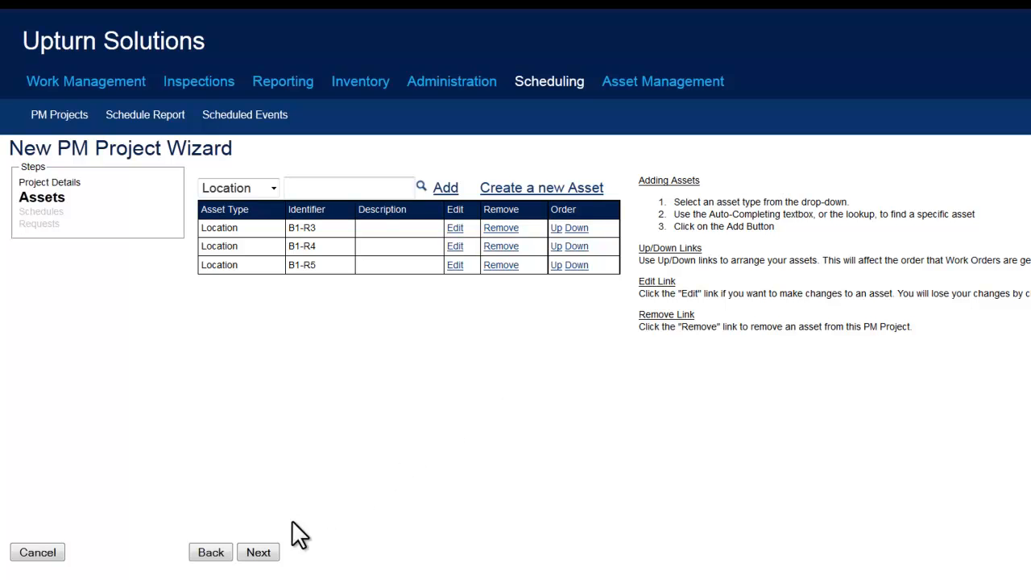
On the Schedules step, add a new plan schedule and name it 'Weekly Snow Removal'
{"action": "left_click", "coordinate": [259, 553]}
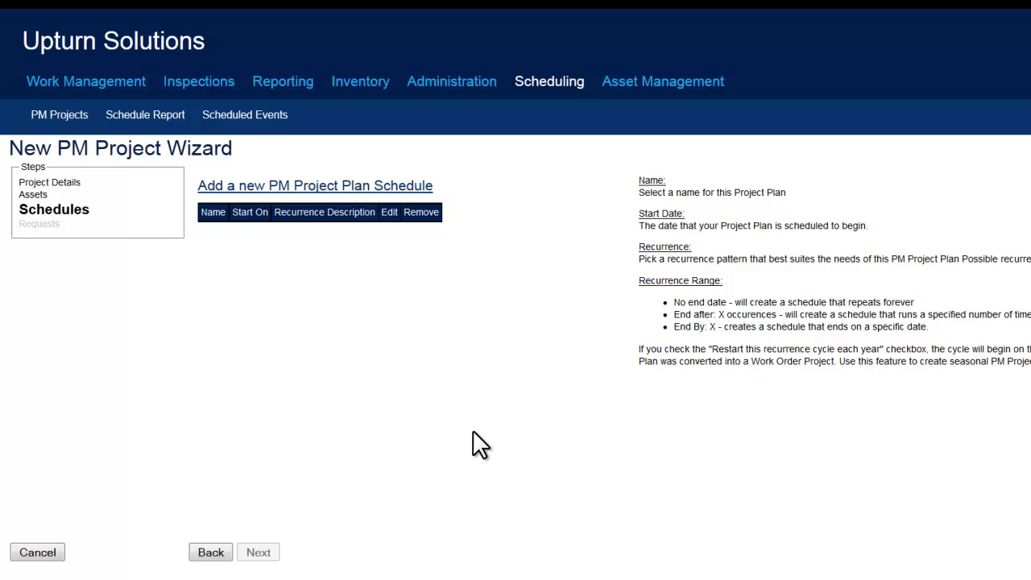
{"action": "left_click", "coordinate": [351, 186]}
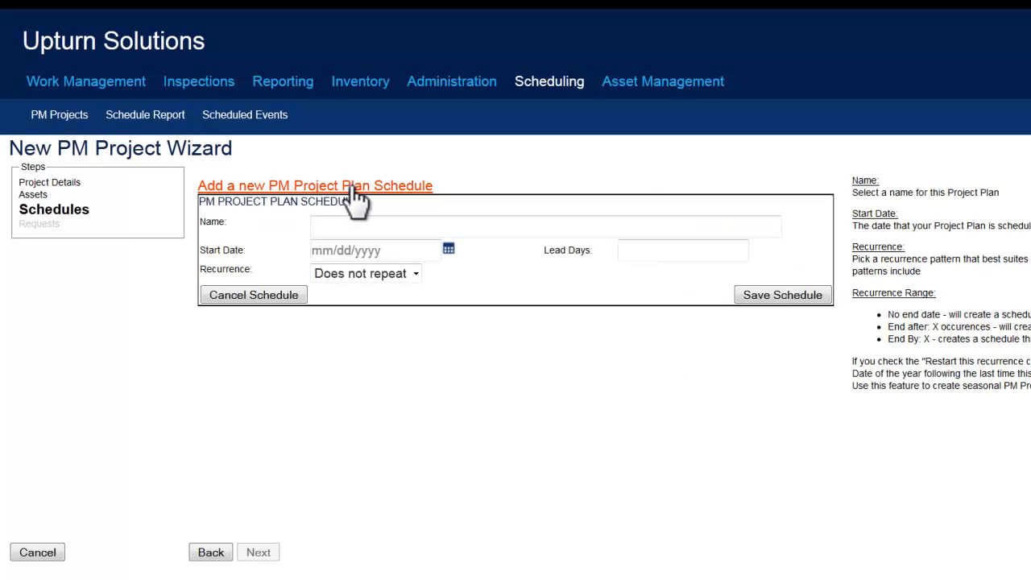
{"action": "left_click", "coordinate": [356, 225]}
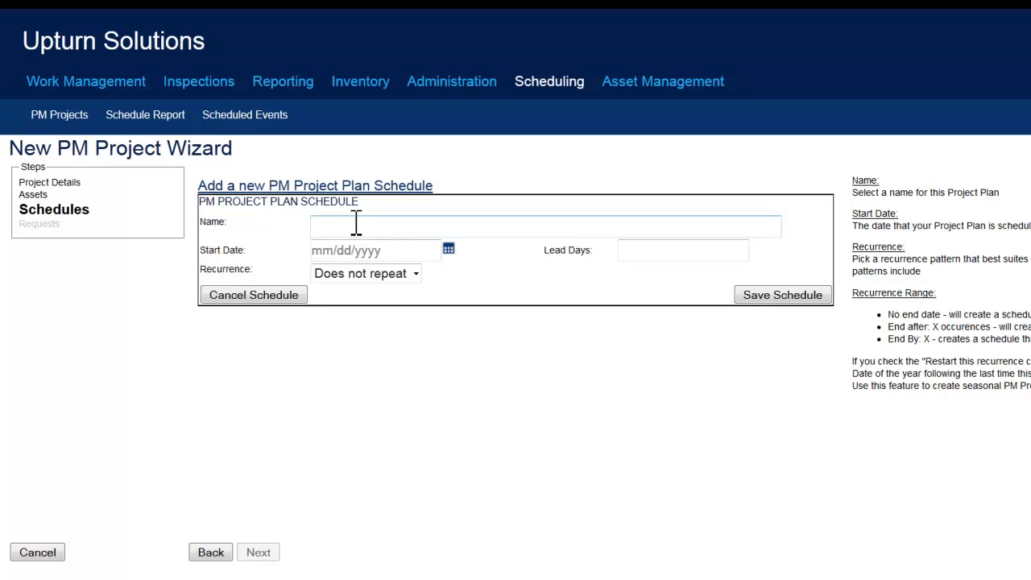
{"action": "type", "text": "Weekly Snow Removal"}
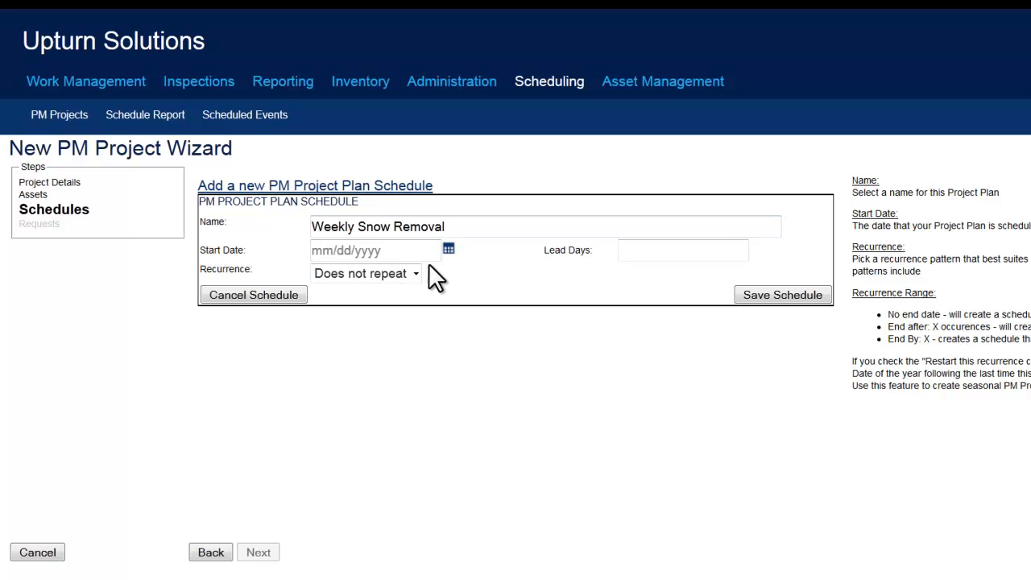
Pick November 5 in the Start Date calendar, giving a start date of 11/05/2012
{"action": "left_click", "coordinate": [448, 250]}
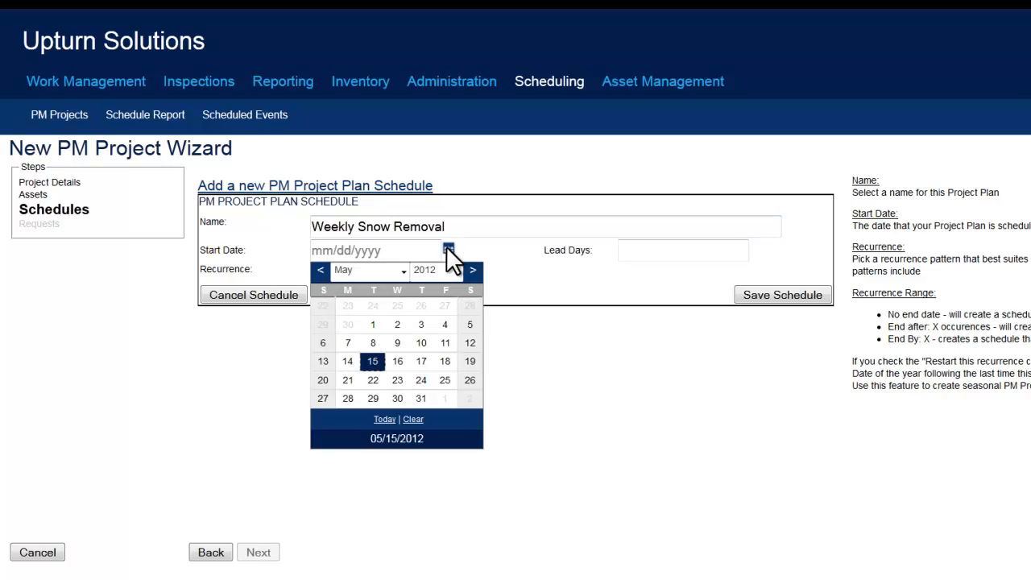
{"action": "left_click", "coordinate": [405, 272]}
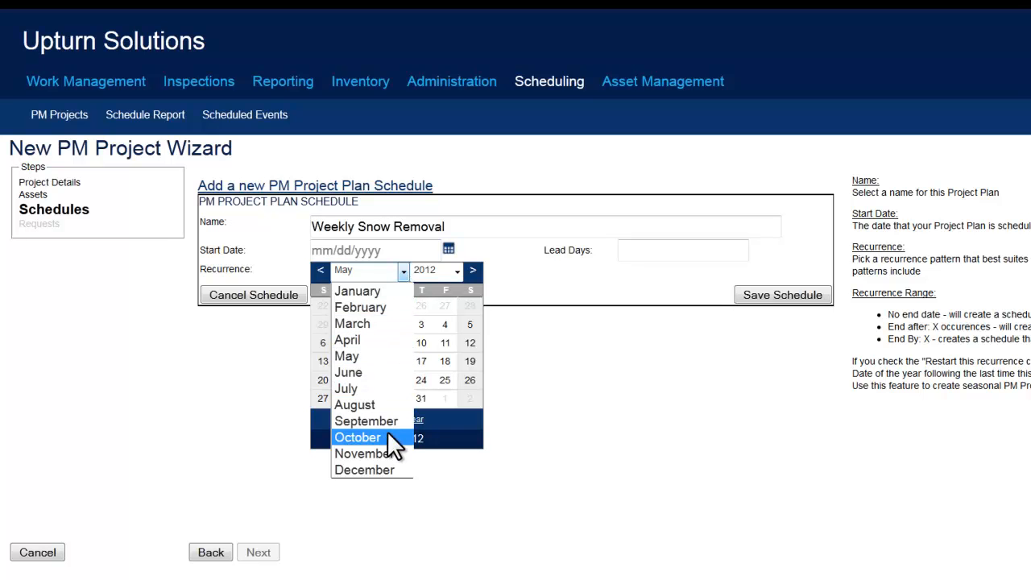
{"action": "left_click", "coordinate": [389, 454]}
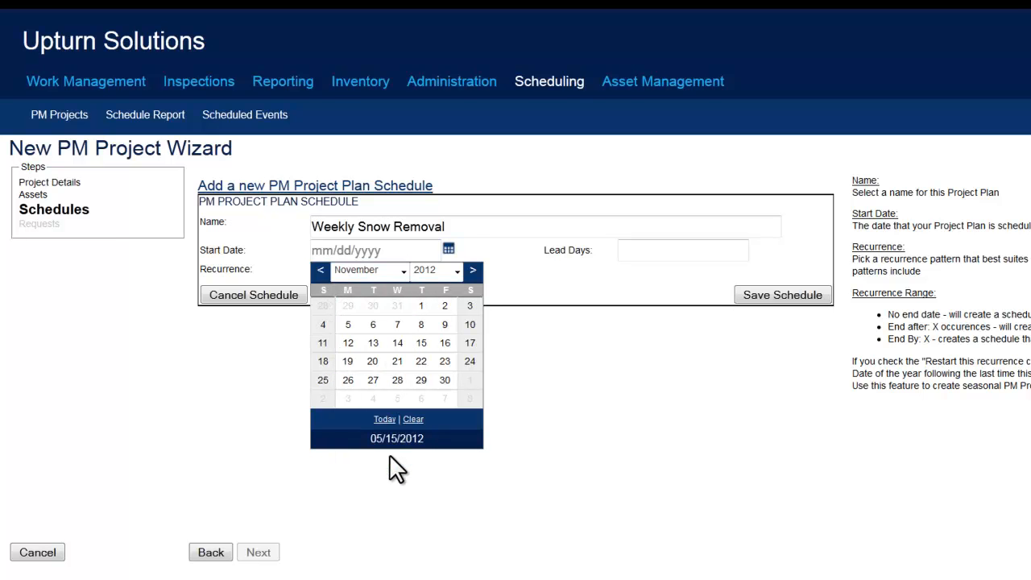
{"action": "left_click", "coordinate": [347, 325]}
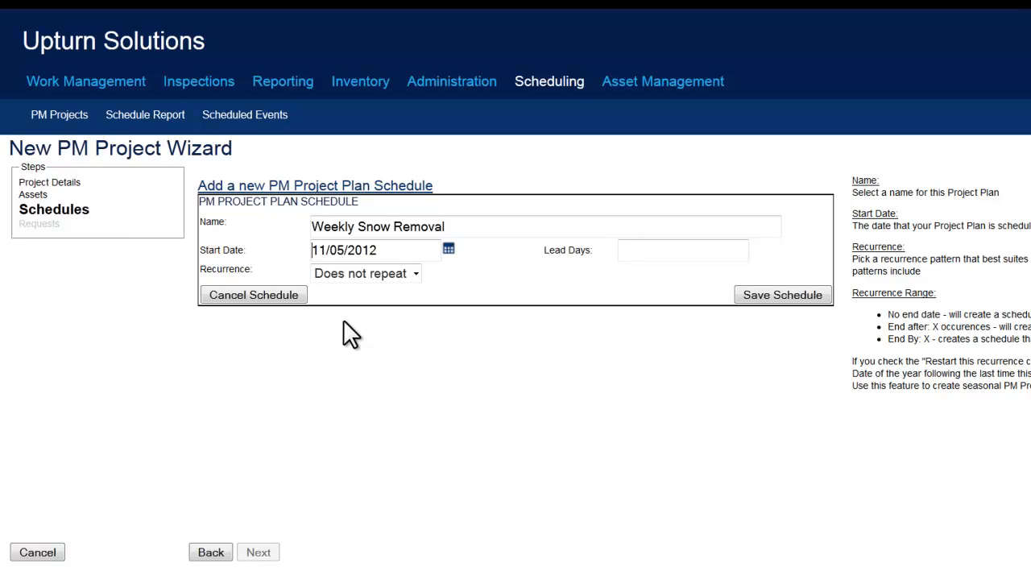
Set recurrence to Weekly, every 1 week on Monday, with the range set to End By
{"action": "left_click", "coordinate": [417, 278]}
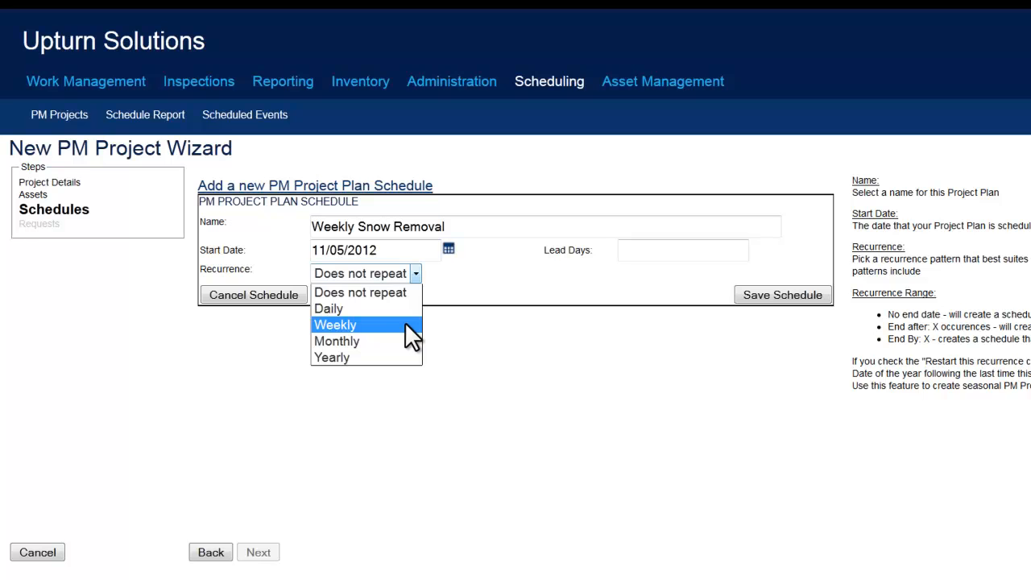
{"action": "left_click", "coordinate": [411, 326]}
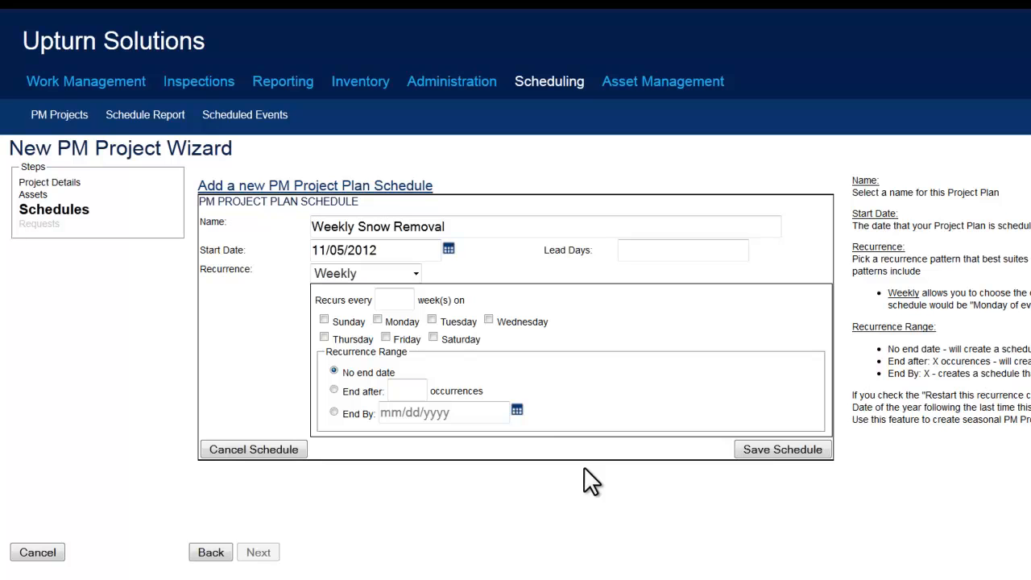
{"action": "left_click", "coordinate": [405, 299]}
{"action": "type", "text": "1"}
{"action": "left_click", "coordinate": [335, 412]}
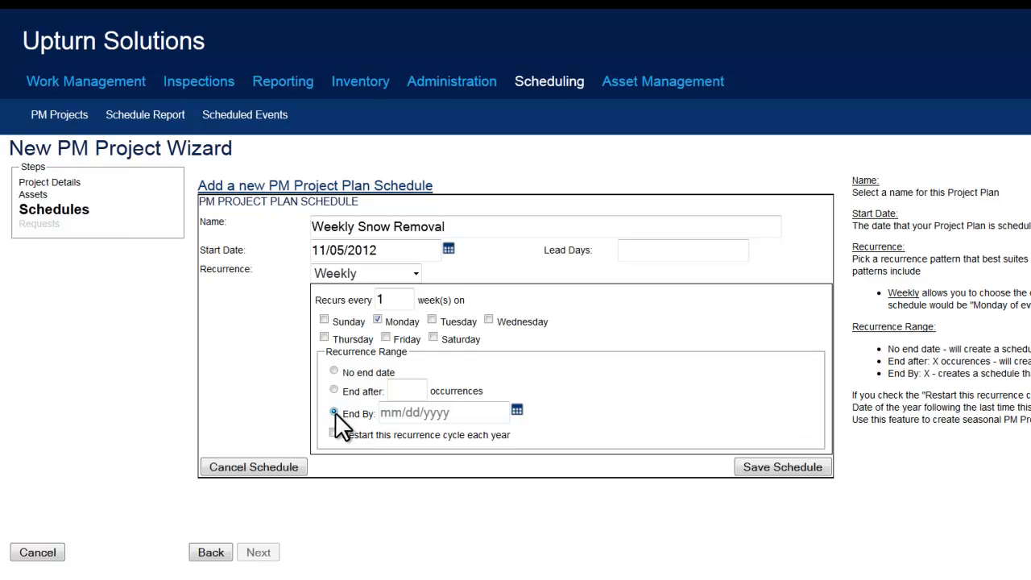
Set the End By date to 03/26/2012, restarting each year, and save the schedule
{"action": "left_click", "coordinate": [516, 409]}
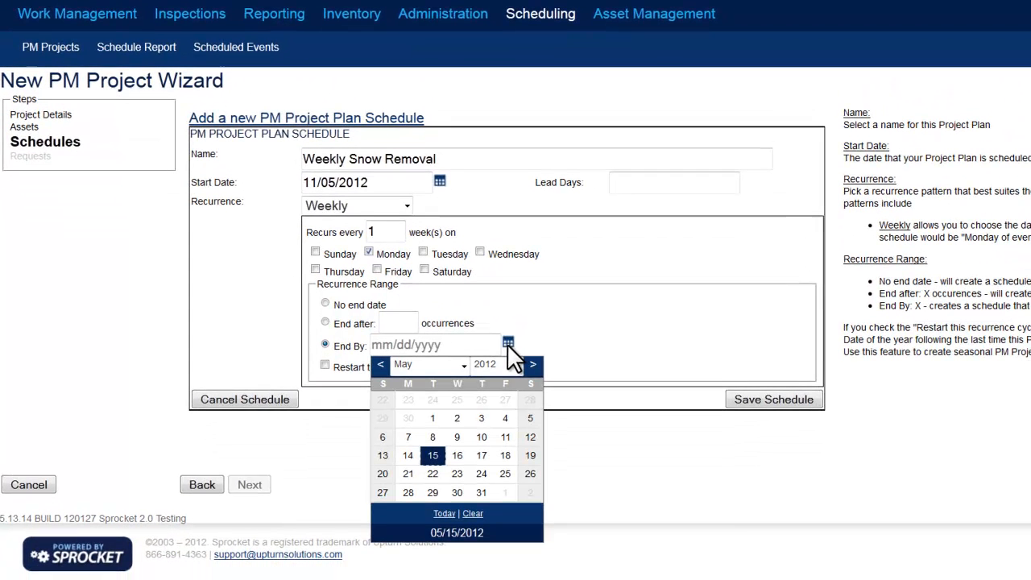
{"action": "left_click", "coordinate": [465, 370]}
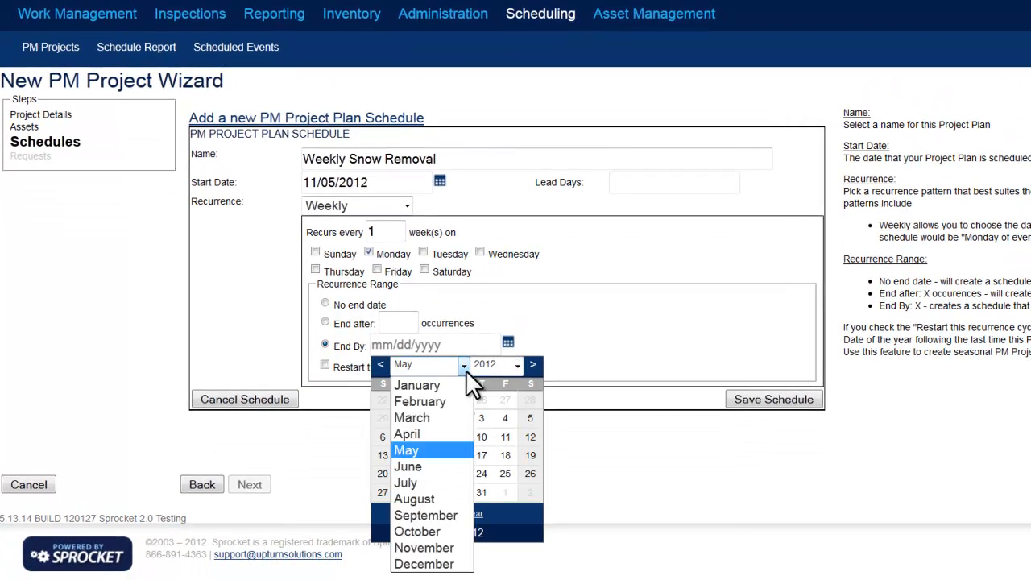
{"action": "left_click", "coordinate": [449, 418]}
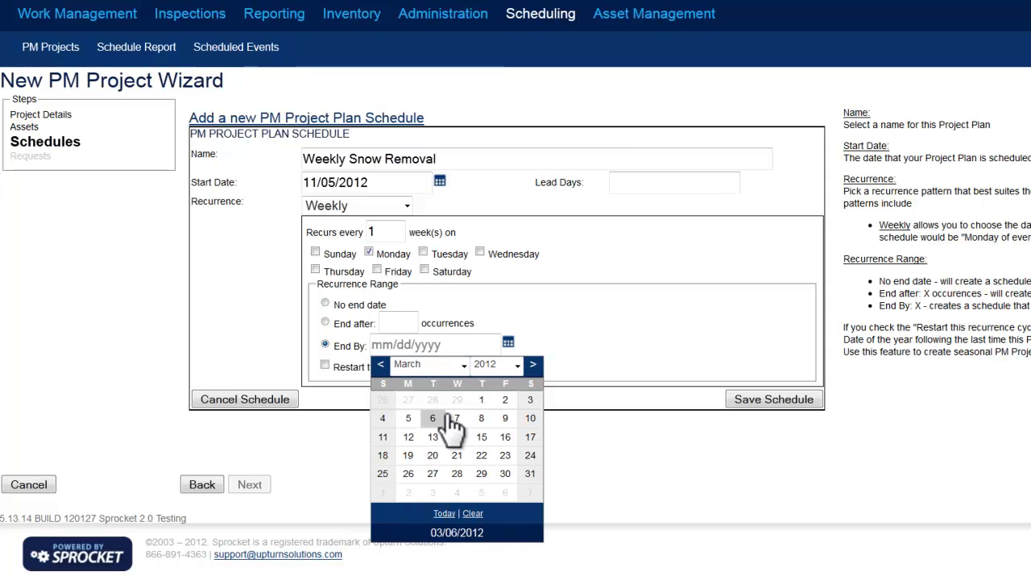
{"action": "left_click", "coordinate": [409, 474]}
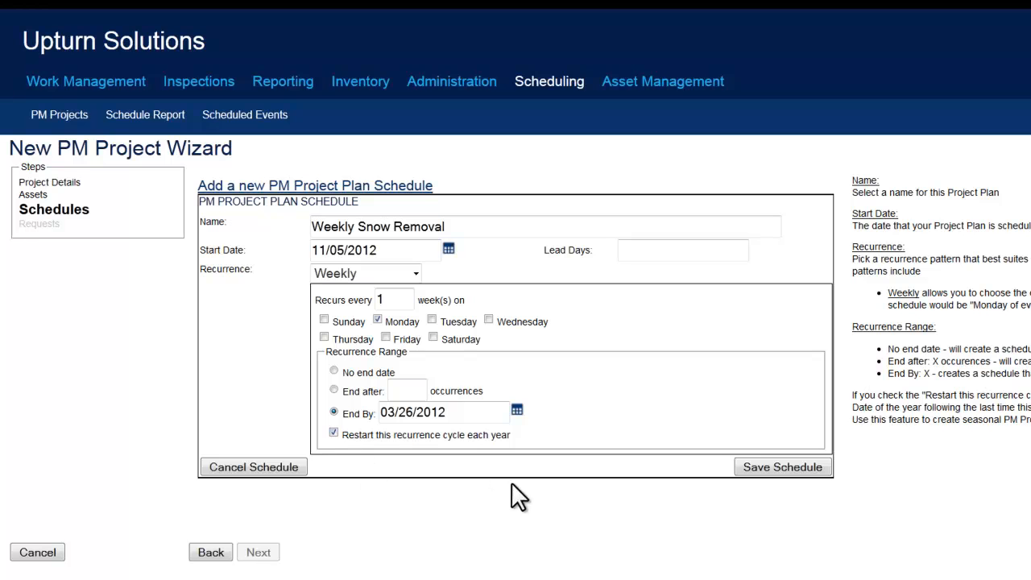
{"action": "left_click", "coordinate": [771, 473]}
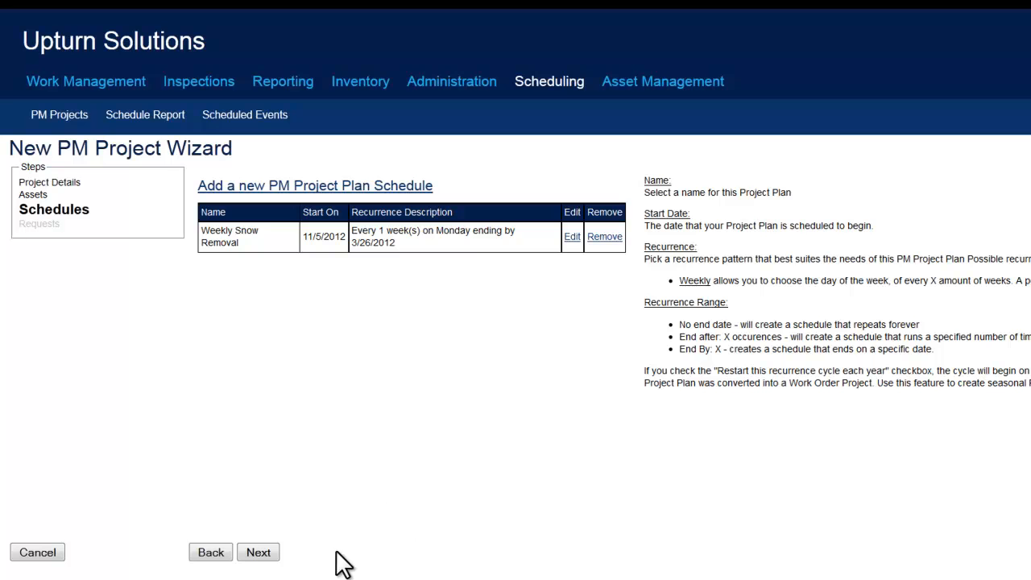
Advance to the Requests step and select the Weekly Snow Removal schedule
{"action": "left_click", "coordinate": [259, 553]}
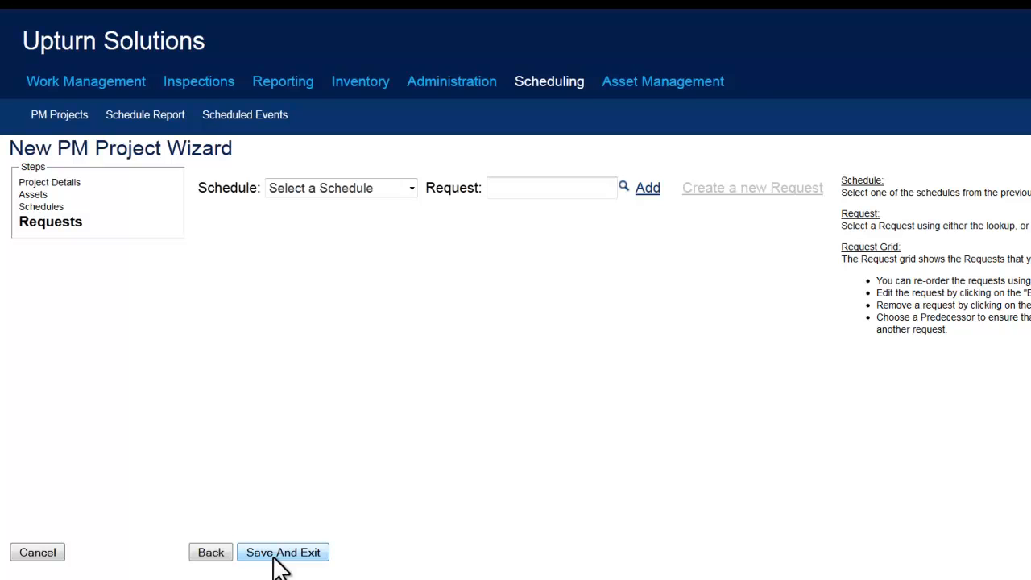
{"action": "left_click", "coordinate": [390, 188]}
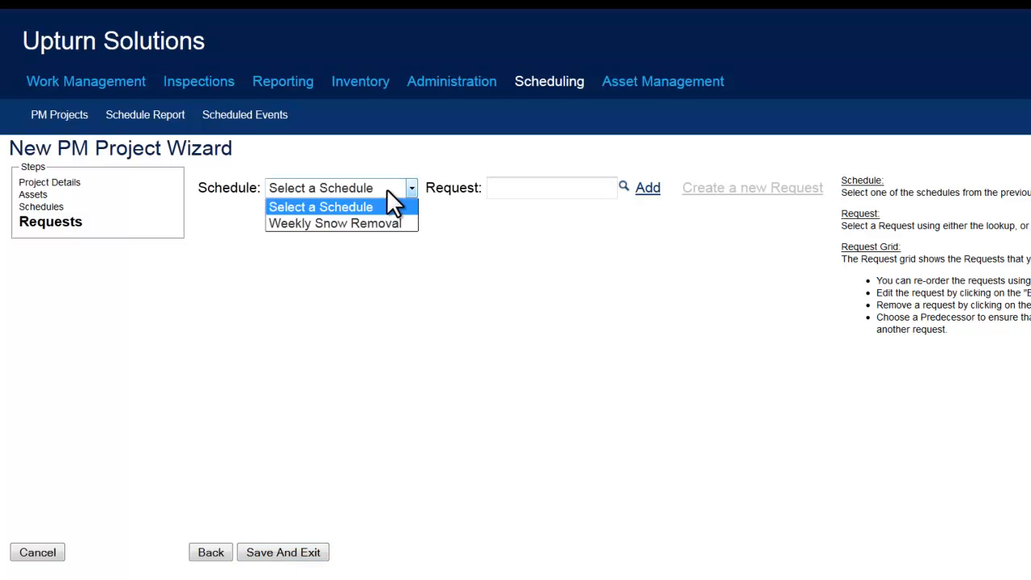
{"action": "left_click", "coordinate": [389, 223]}
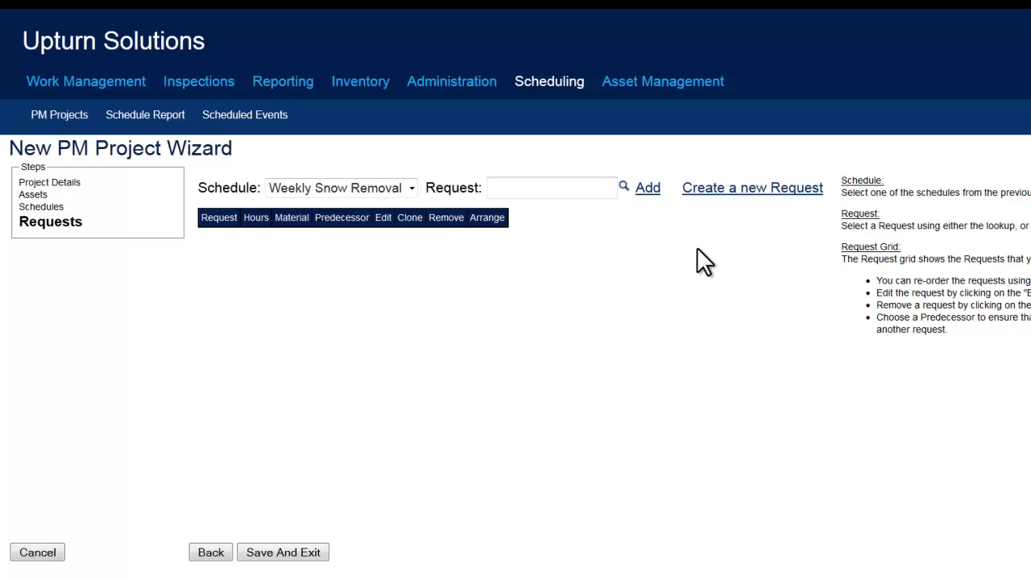
Create a new request named 'Weekly Snow Removal' with request type Preventive Maintenance
{"action": "left_click", "coordinate": [719, 192]}
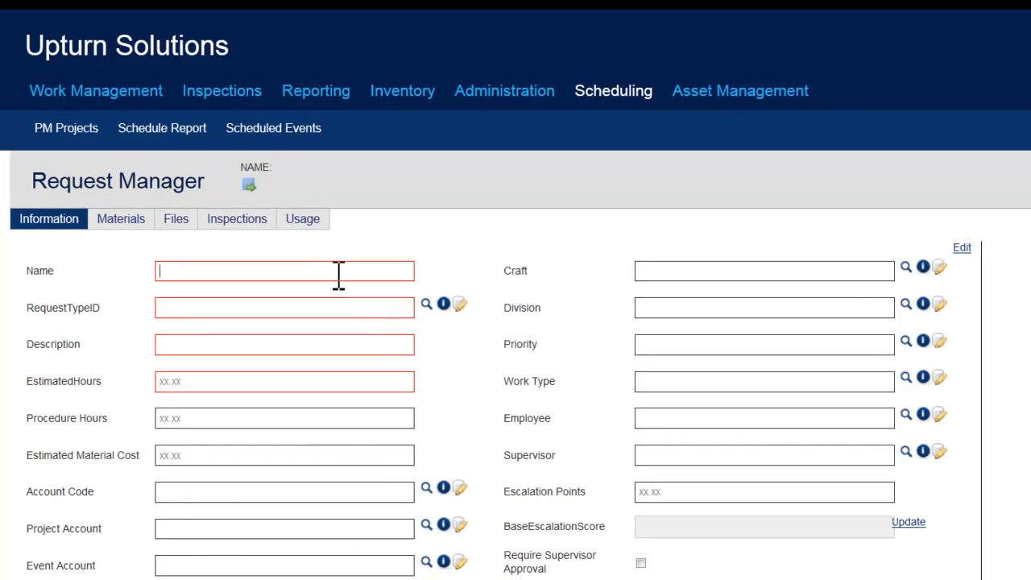
{"action": "right_click", "coordinate": [338, 274]}
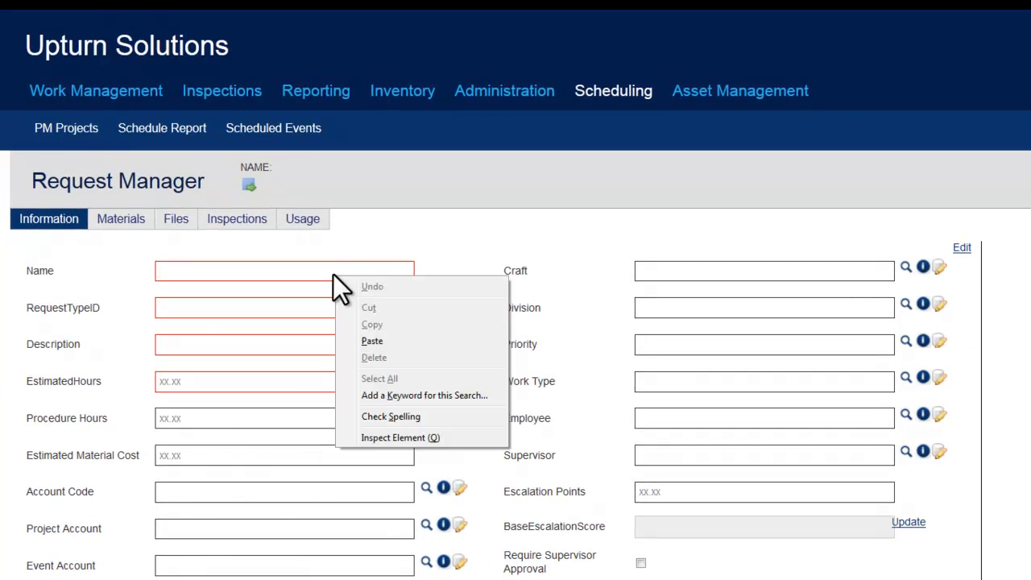
{"action": "left_click", "coordinate": [392, 341]}
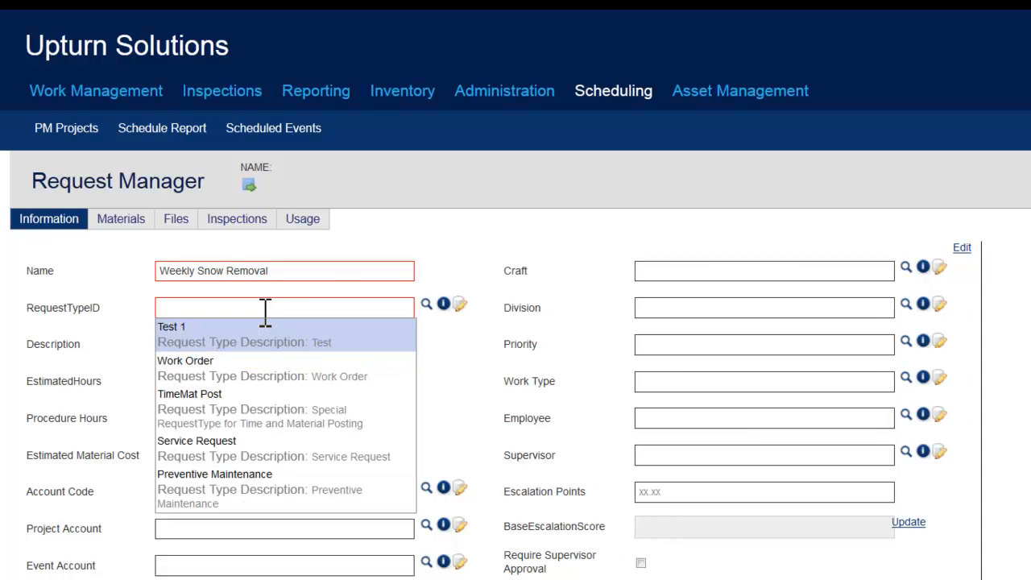
{"action": "left_click", "coordinate": [311, 490]}
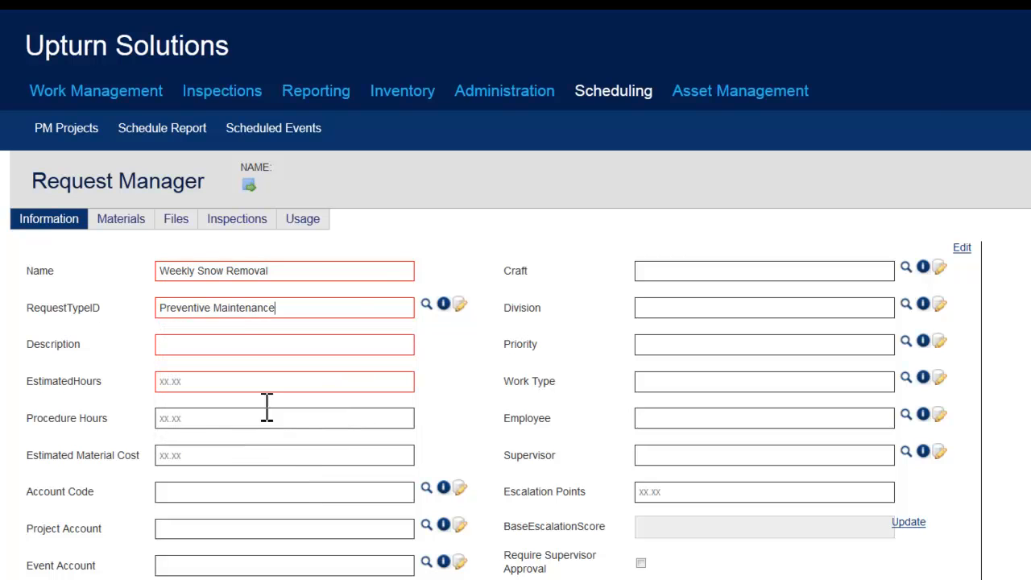
Give the request the description 'Weekly Snow Removal' and 1 estimated hour
{"action": "left_click", "coordinate": [241, 340]}
{"action": "type", "text": "Weekly Snow Removal"}
{"action": "left_click", "coordinate": [246, 386]}
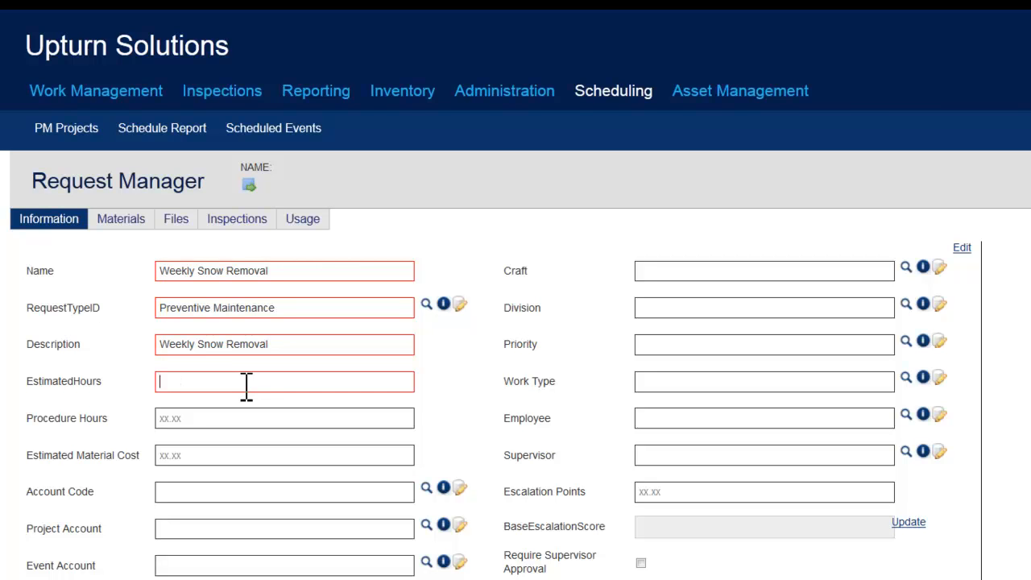
{"action": "type", "text": "1"}
Enter request comments 'Shovel snow on all sidewalks', 'Remove any ice' and 'Sprinkle rock salt' on separate lines
{"action": "scroll", "coordinate": [515, 322], "scroll_direction": "down", "scroll_amount": 5}
{"action": "left_click", "coordinate": [314, 495]}
{"action": "type", "text": "Shovel "}
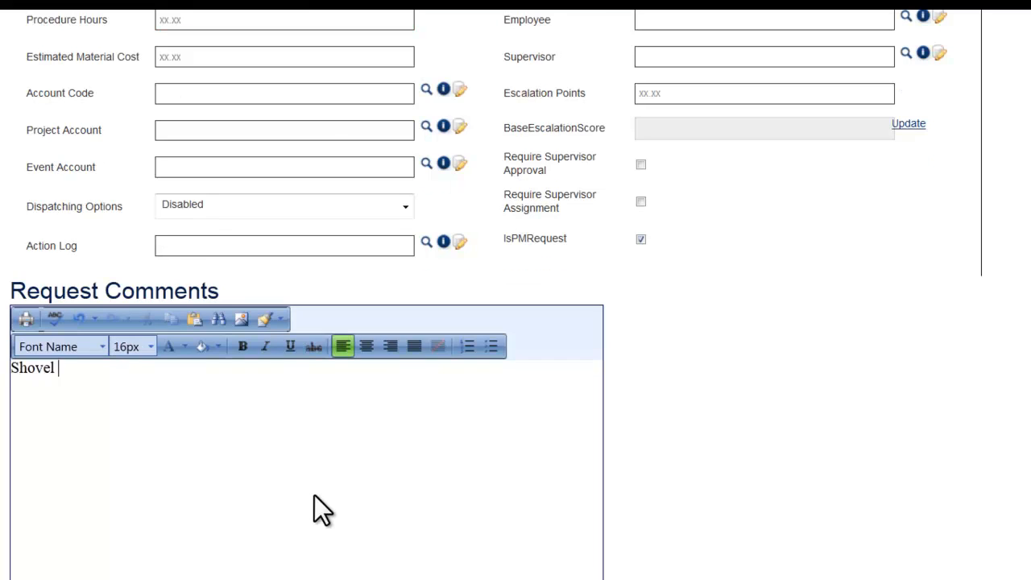
{"action": "type", "text": "snow on all sidewalks"}
{"action": "key", "text": "Return"}
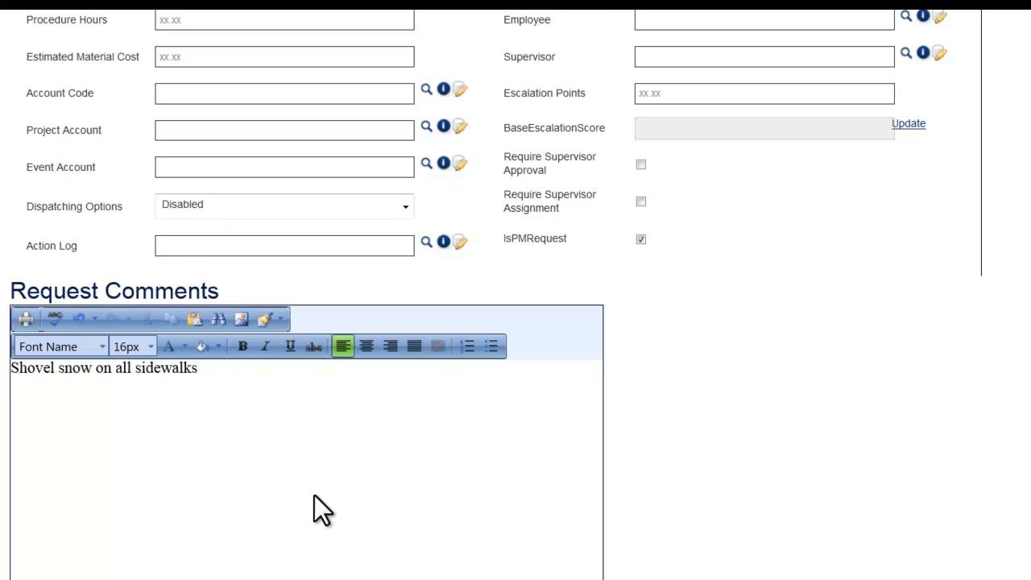
{"action": "type", "text": "Remove any ice"}
{"action": "key", "text": "Return"}
{"action": "type", "text": "Sprinkle rock salt"}
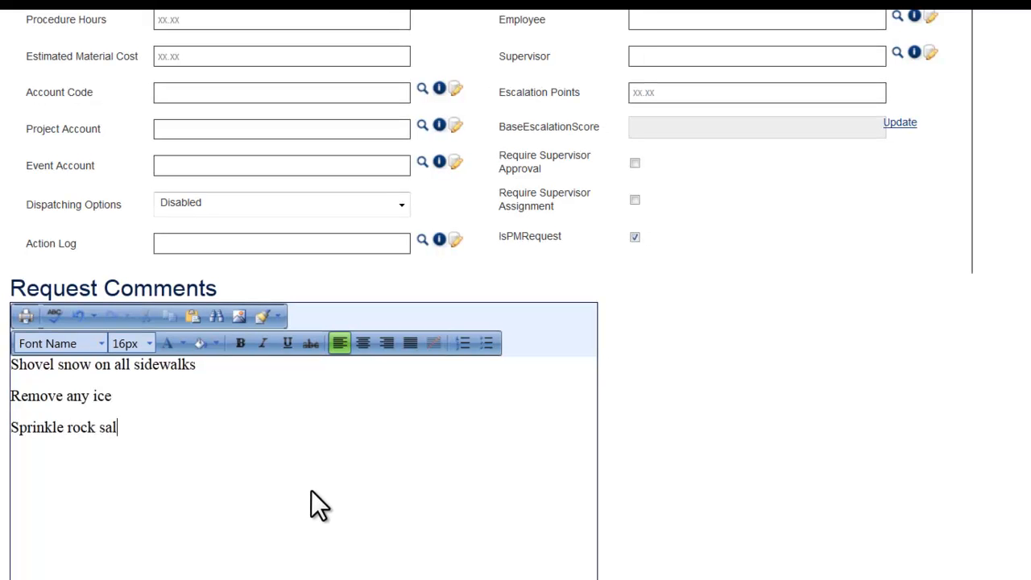
{"action": "scroll", "coordinate": [981, 472], "scroll_direction": "up", "scroll_amount": 2}
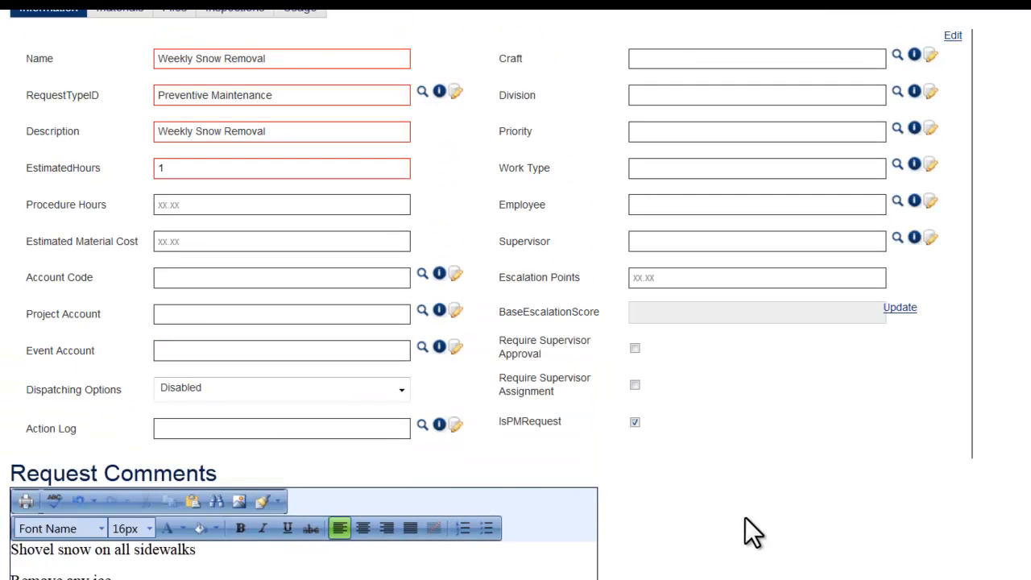
Set the request priority to 2 and assign the supervisor from the autocomplete suggestions
{"action": "scroll", "coordinate": [744, 517], "scroll_direction": "up", "scroll_amount": 3}
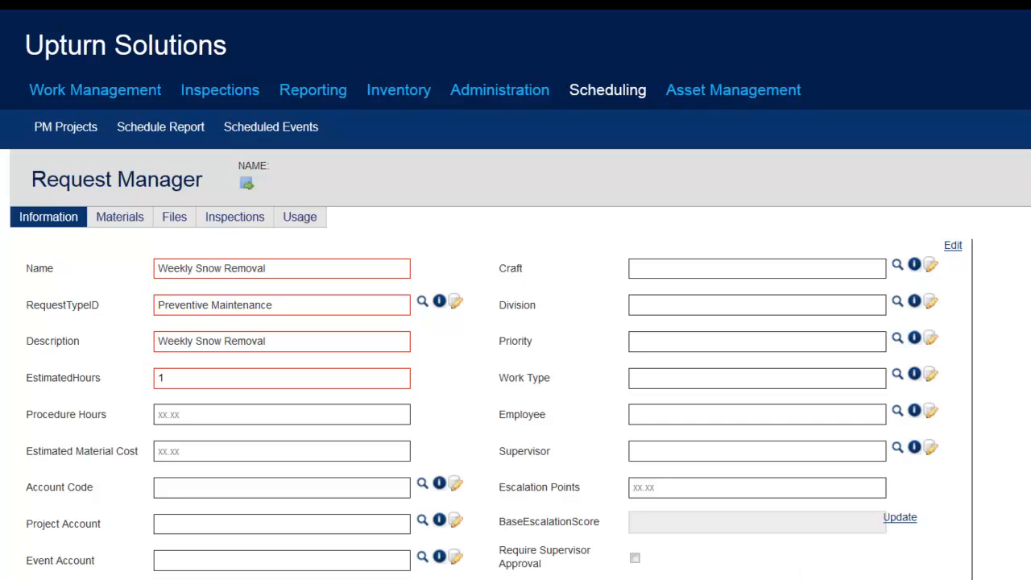
{"action": "left_click", "coordinate": [716, 346]}
{"action": "type", "text": "2"}
{"action": "left_click", "coordinate": [698, 451]}
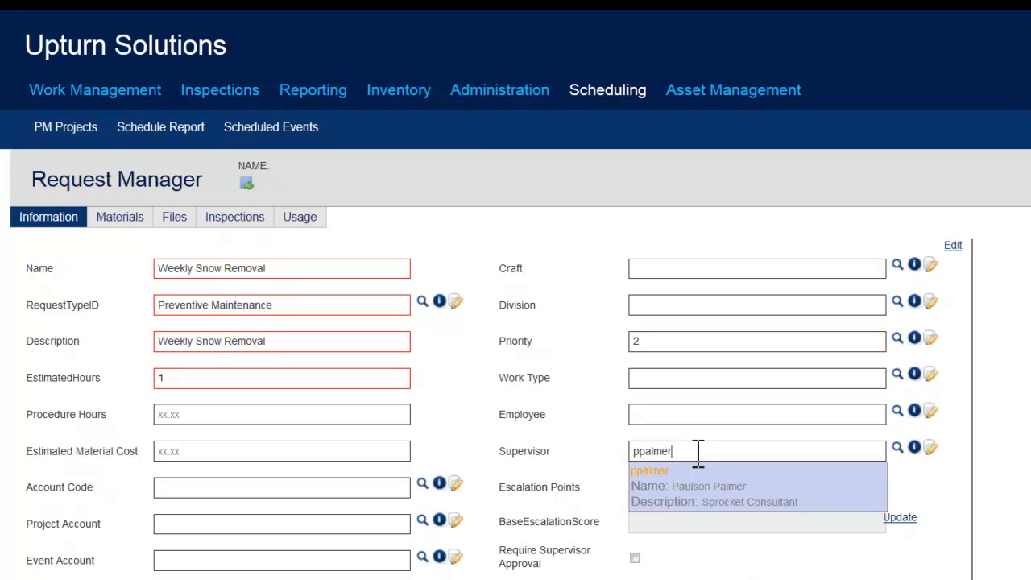
{"action": "left_click", "coordinate": [694, 477]}
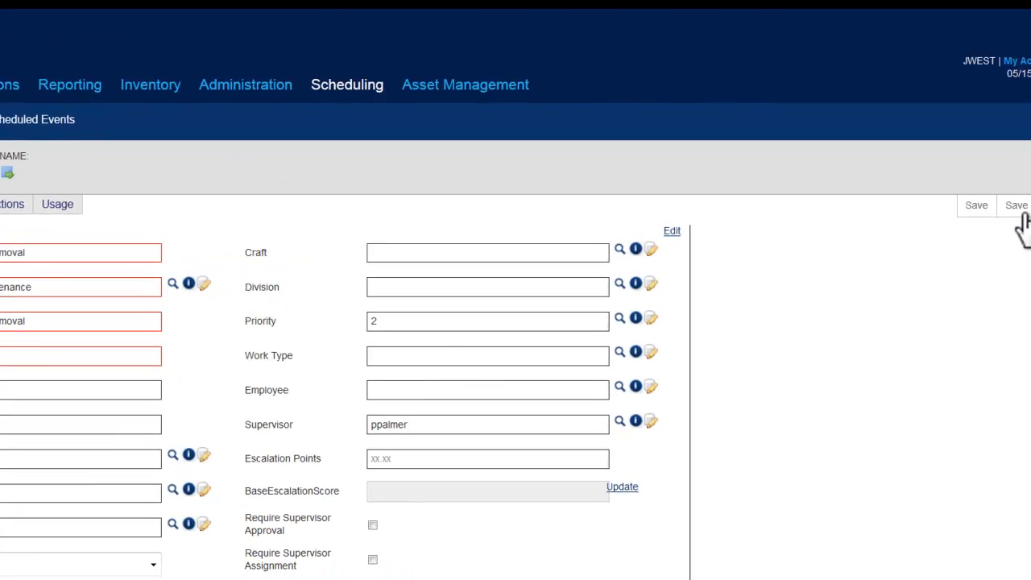
Save the request into the project, then save the whole PM project and confirm
{"action": "left_click", "coordinate": [1019, 212]}
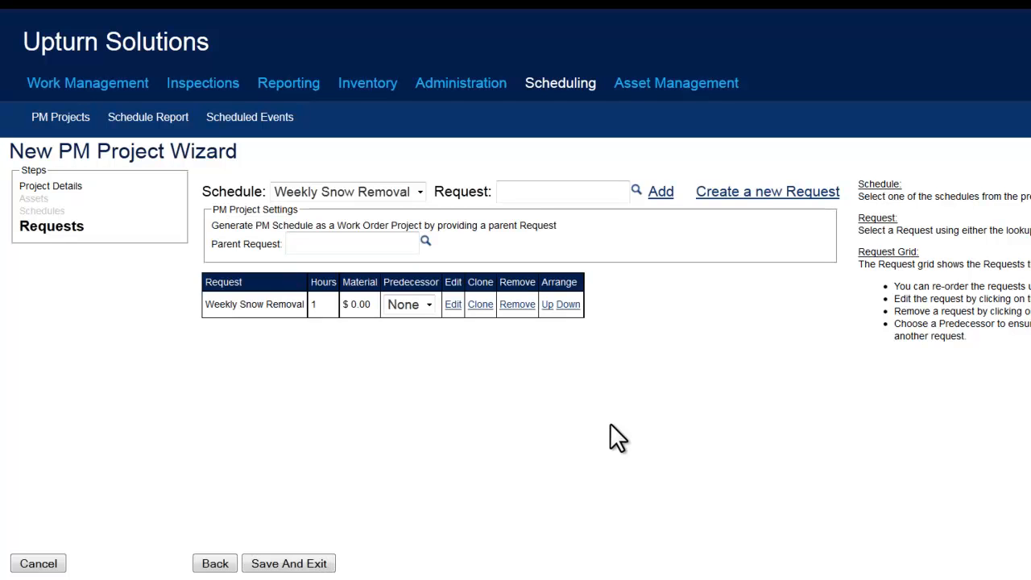
{"action": "left_click", "coordinate": [320, 564]}
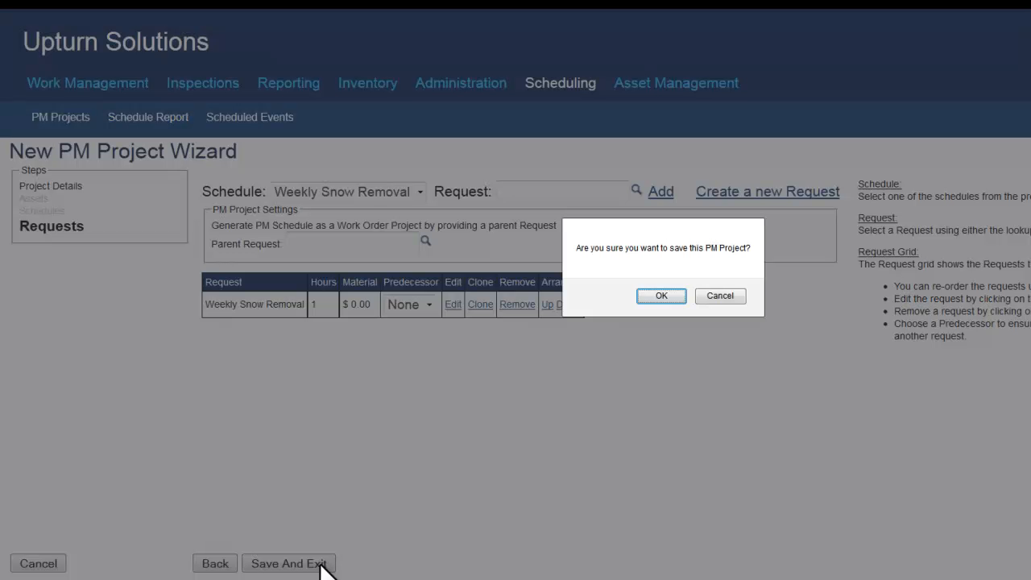
{"action": "left_click", "coordinate": [656, 298]}
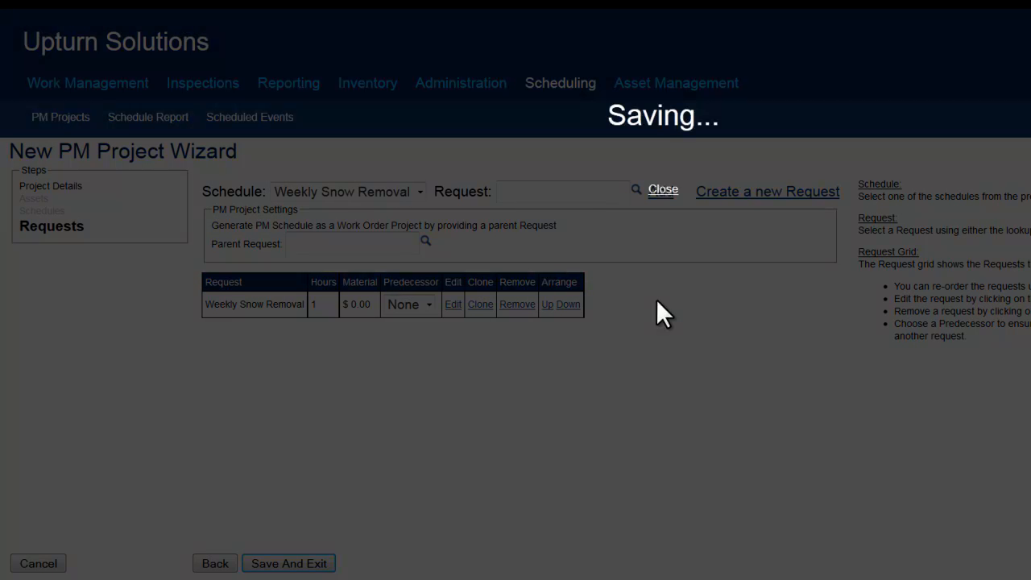